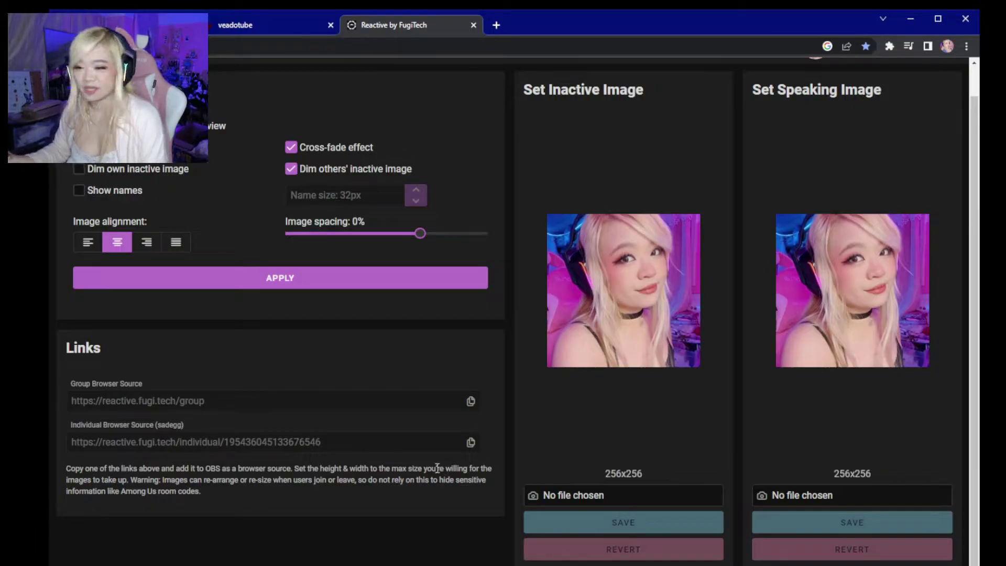
# Copy the Individual Browser Source link from the Links section
pyautogui.click(471, 443)
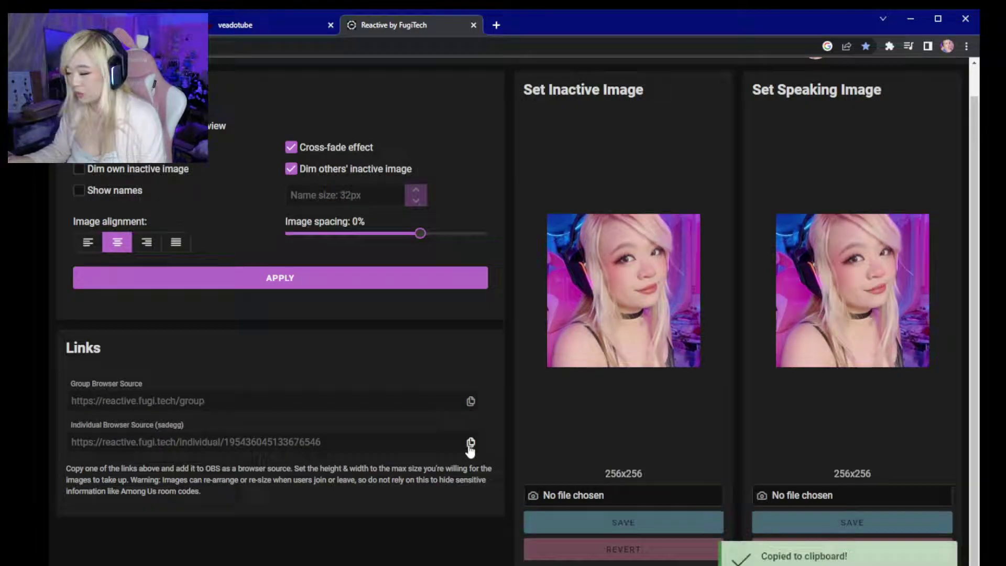
# In Streamlabs, add a new Browser Source named 'Jen PNG'
pyautogui.hotkey('alt', 'Tab')
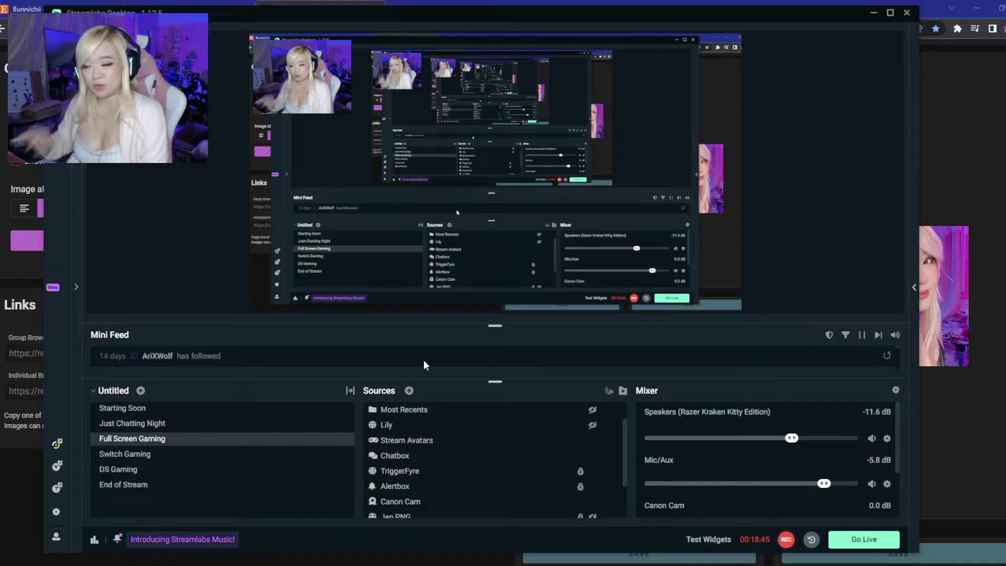
pyautogui.click(410, 391)
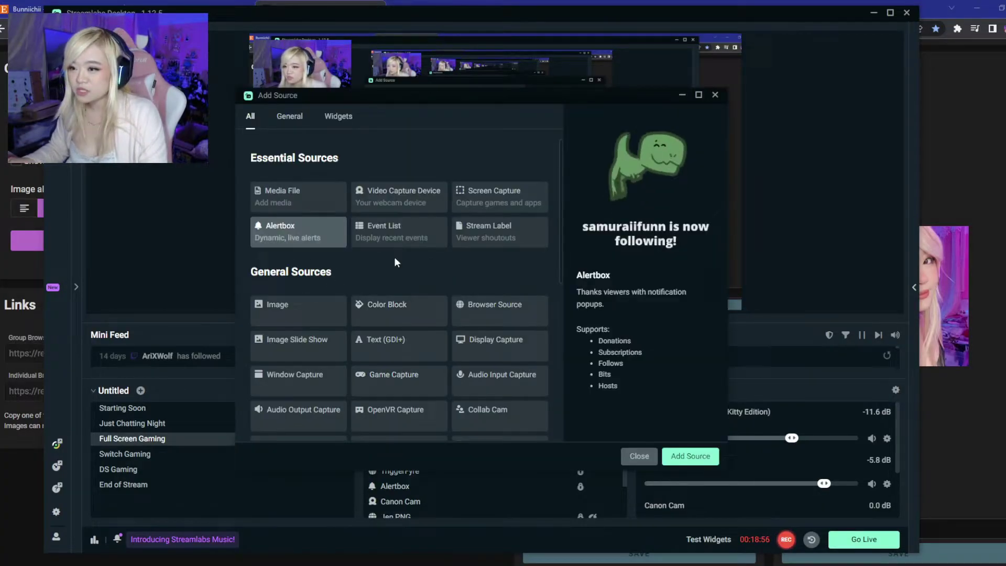
pyautogui.doubleClick(512, 316)
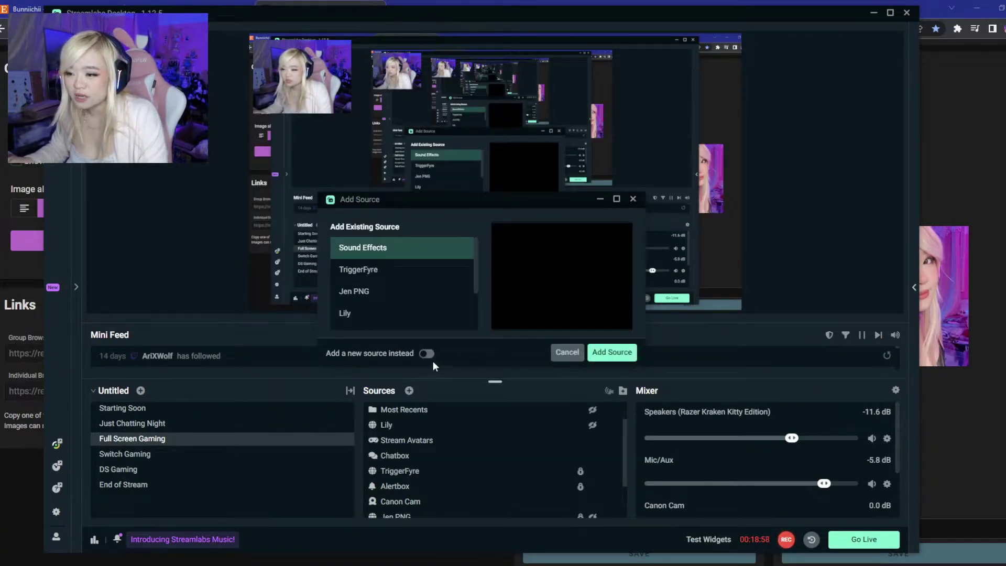
pyautogui.click(427, 354)
pyautogui.hotkey('ctrl', 'a')
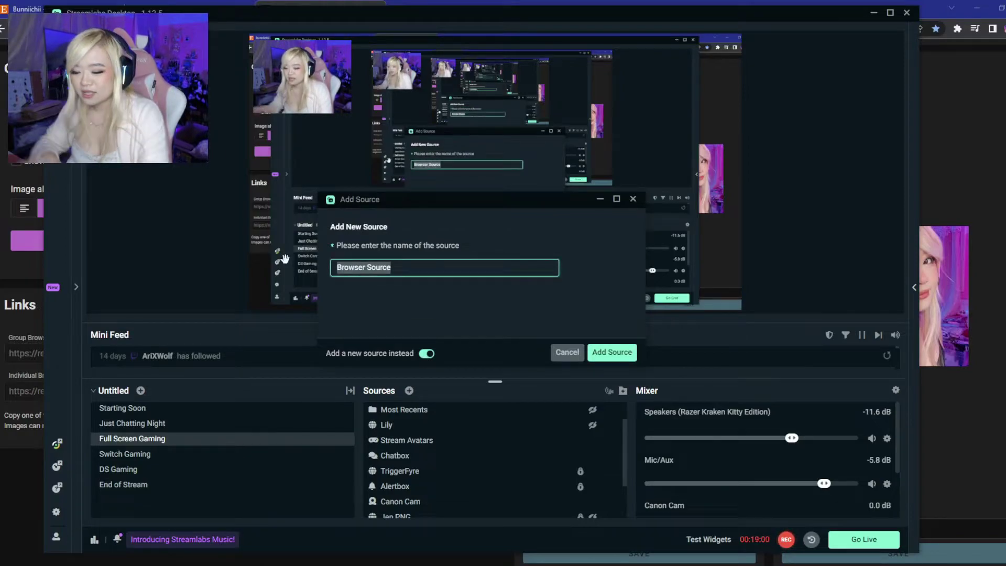
pyautogui.write('Jen PNG')
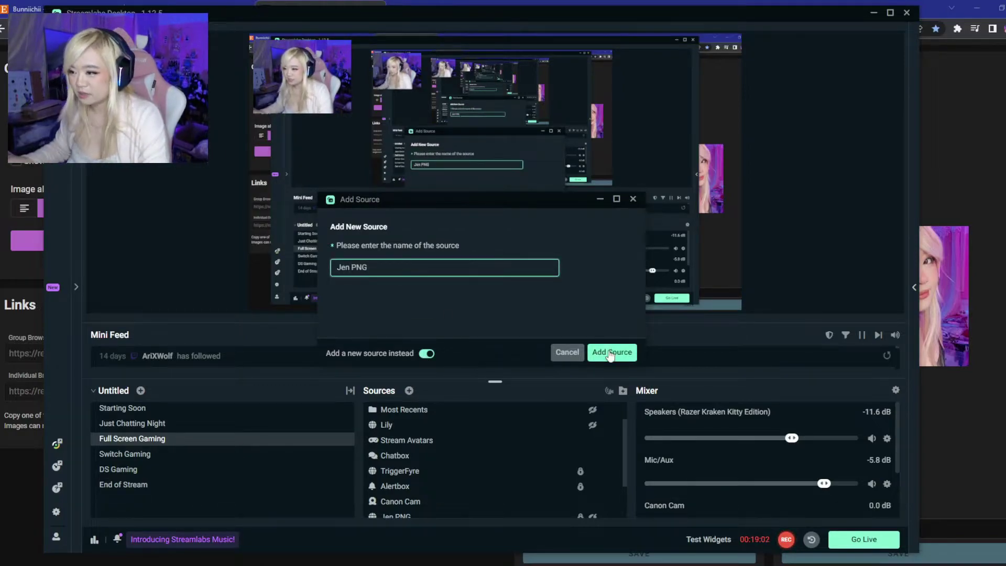
pyautogui.press('Return')
# Paste the Reactive link as its URL and shrink the avatar into the top-left corner
pyautogui.hotkey('ctrl', 'a')
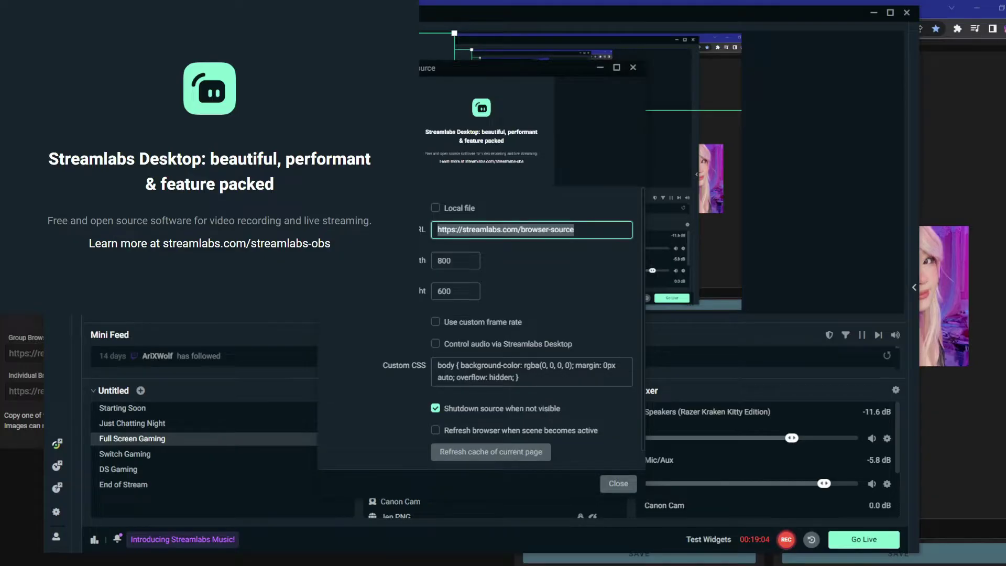
pyautogui.hotkey('ctrl', 'v')
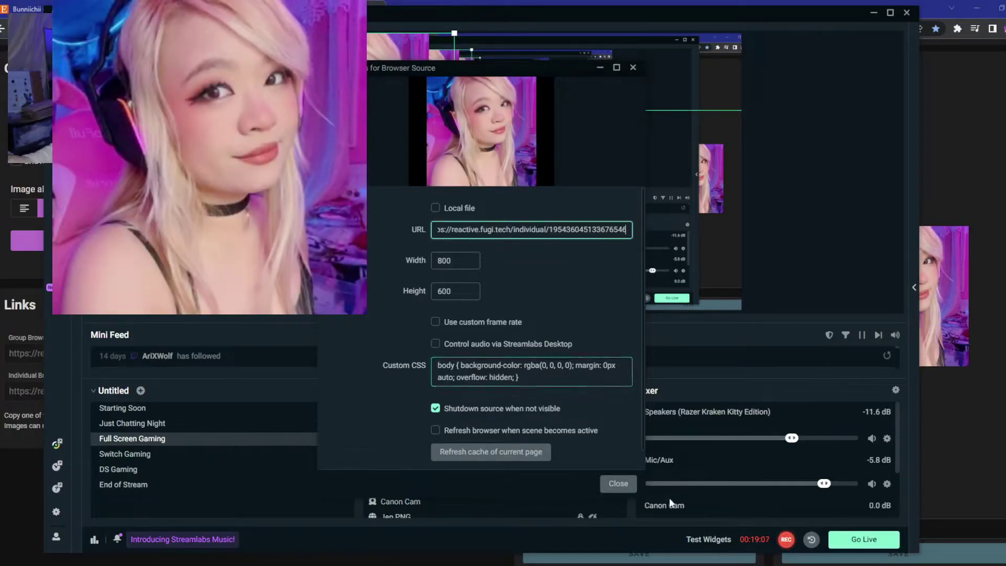
pyautogui.click(613, 484)
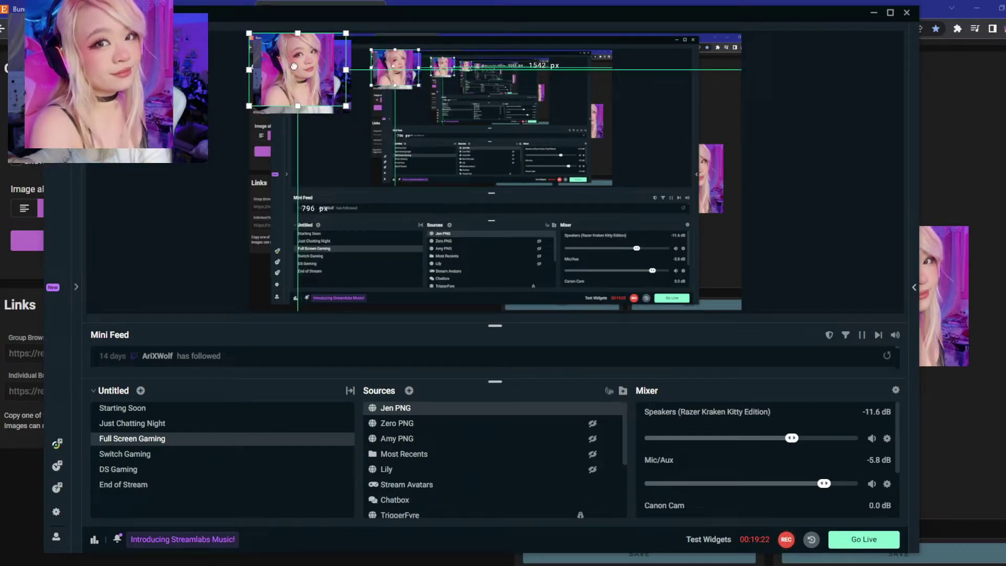
pyautogui.moveTo(281, 108); pyautogui.dragTo(391, 76)
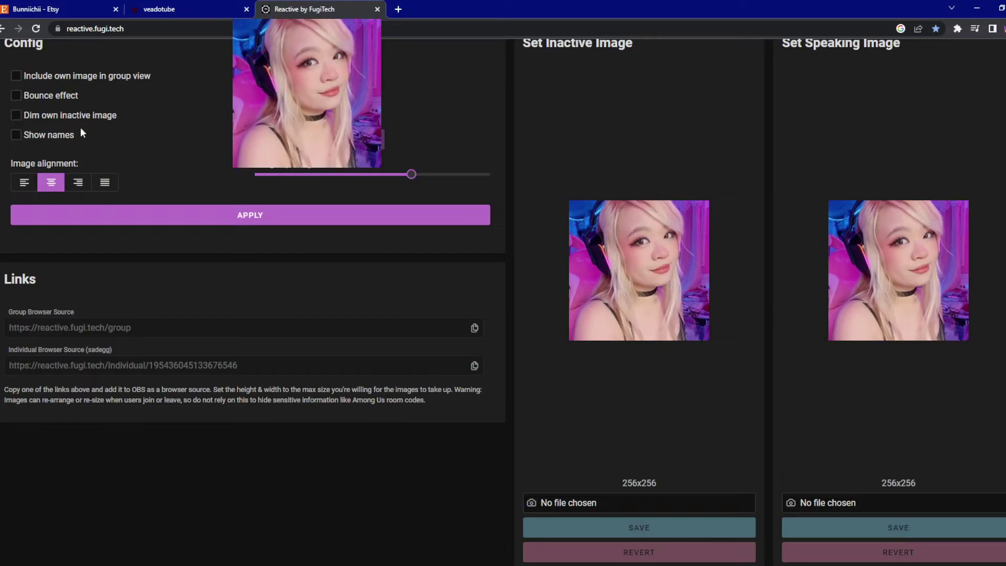
# Enable bounce, then save Tuxie Pop Cat 1.png as inactive and Tuxie Pop Cat 2.png as speaking
pyautogui.click(16, 98)
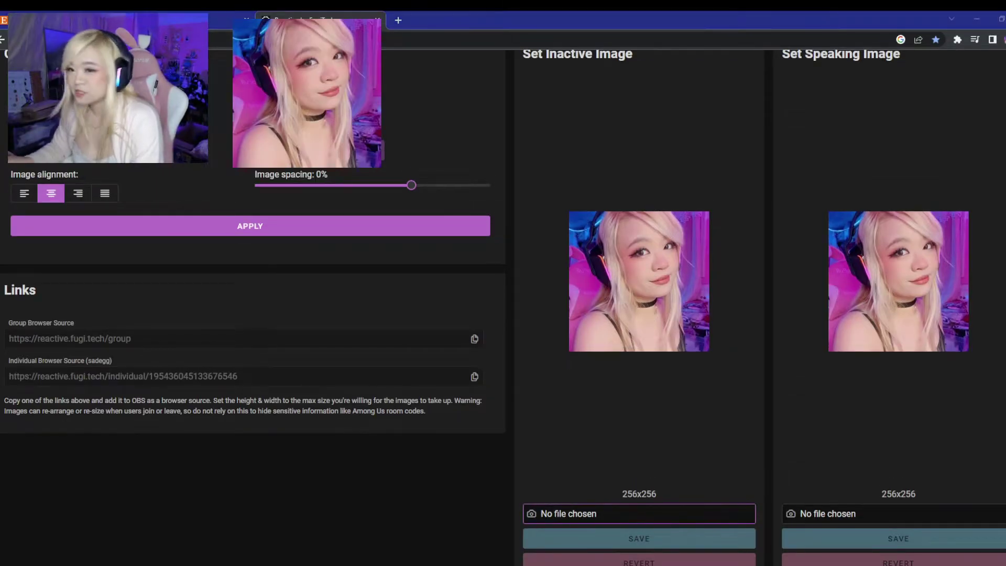
pyautogui.press('Return')
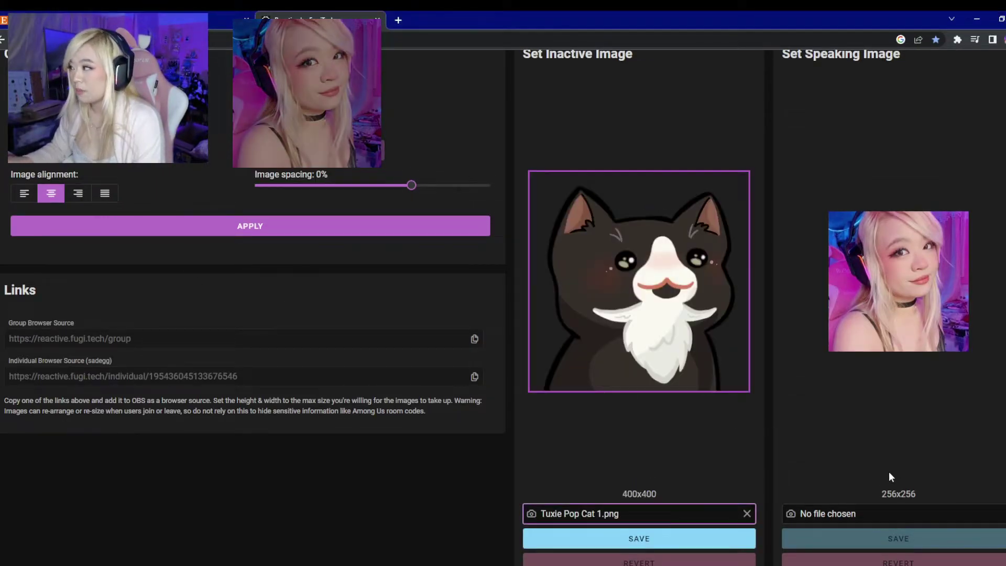
pyautogui.click(911, 516)
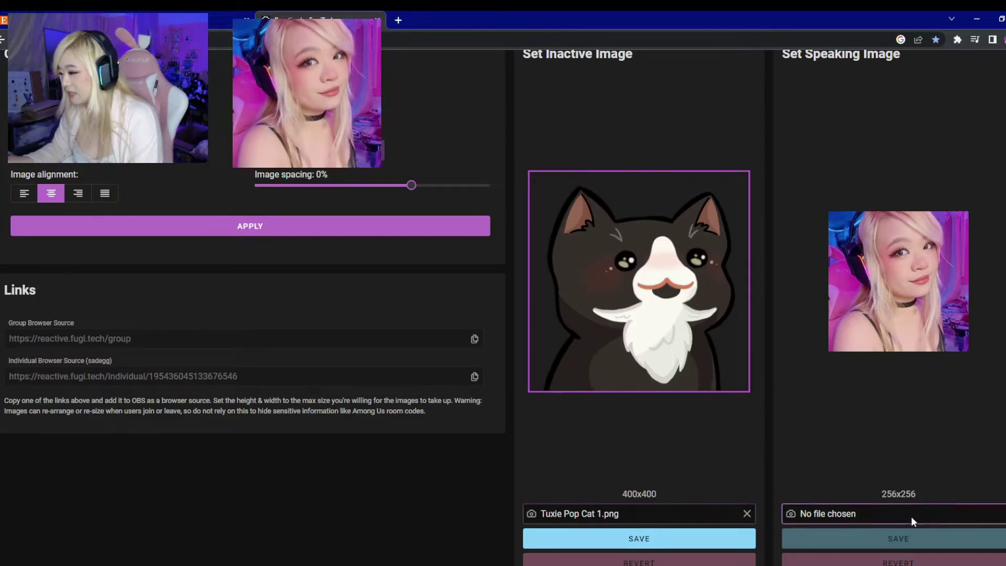
pyautogui.press('Return')
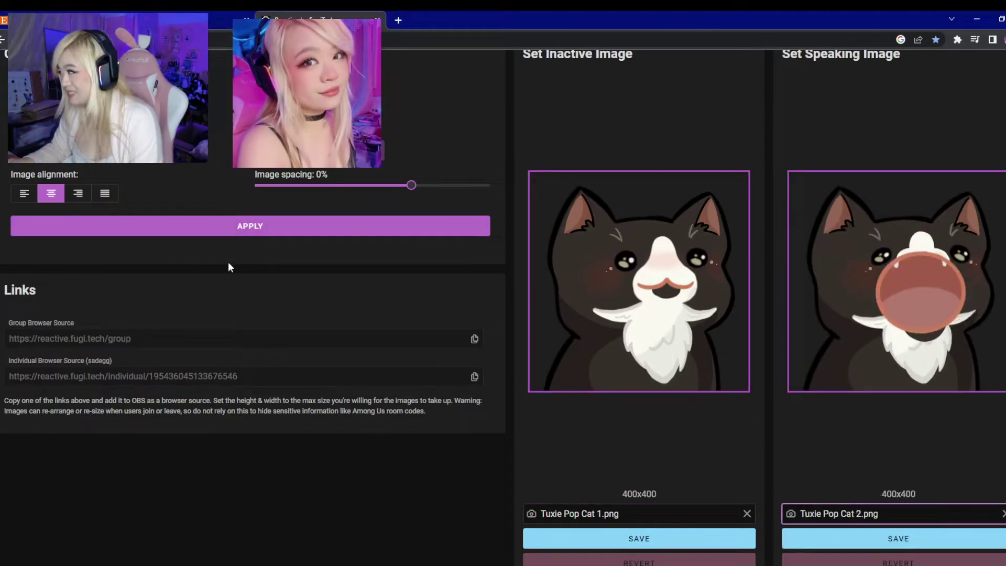
pyautogui.scroll(-1, 433, 267)
pyautogui.click(655, 508)
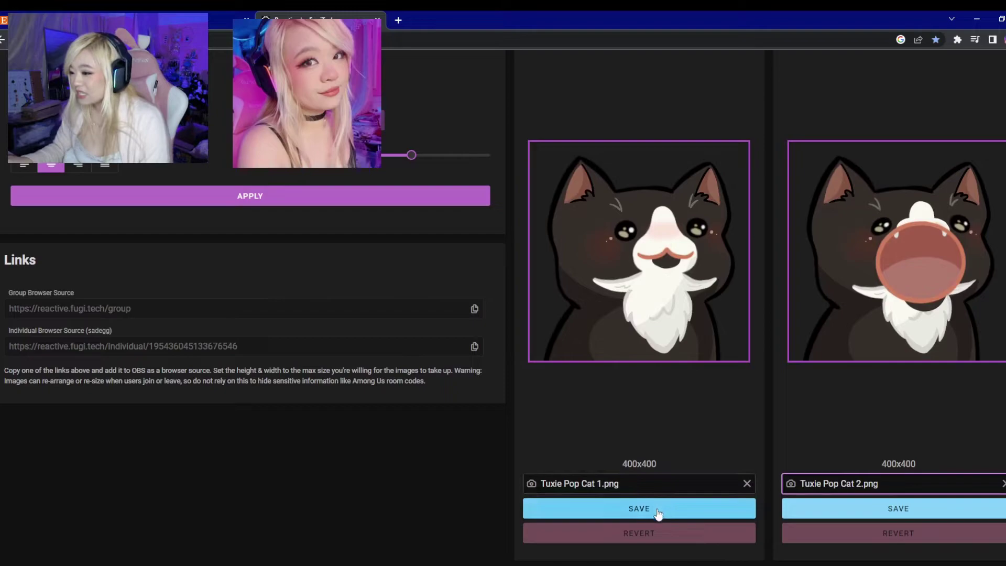
pyautogui.click(871, 508)
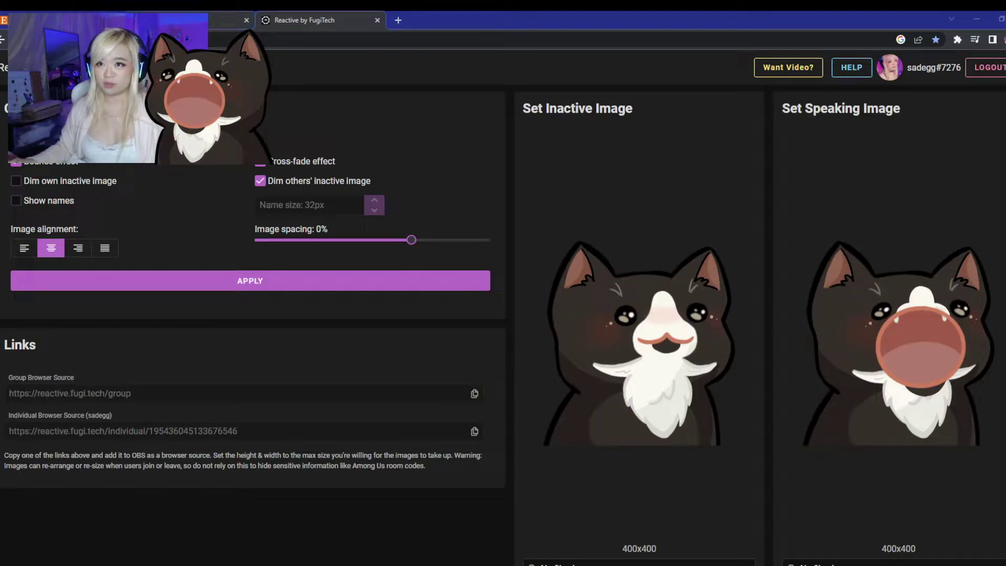
pyautogui.hotkey('ctrl', 'shift', 'Tab')
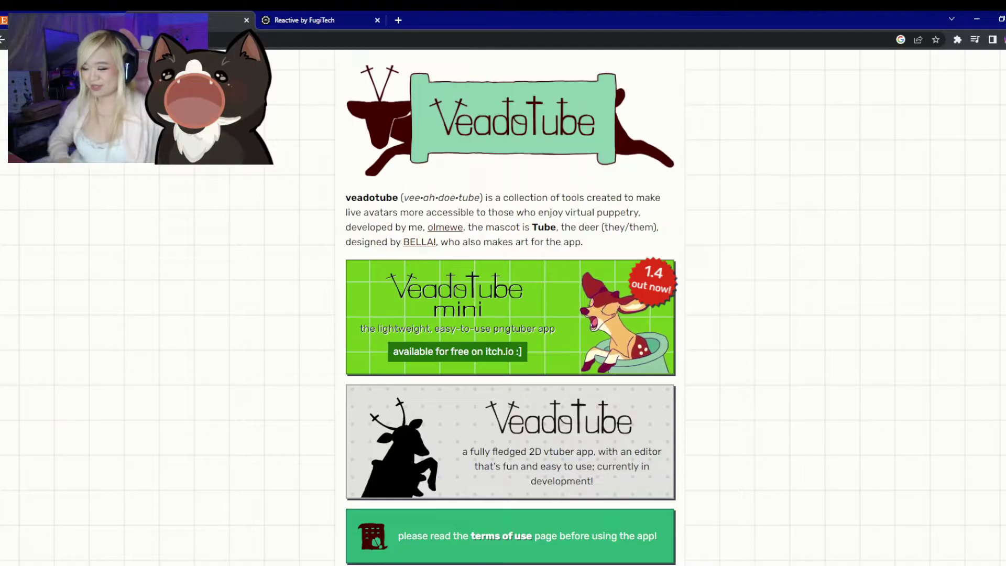
pyautogui.hotkey('ctrl', 'Tab')
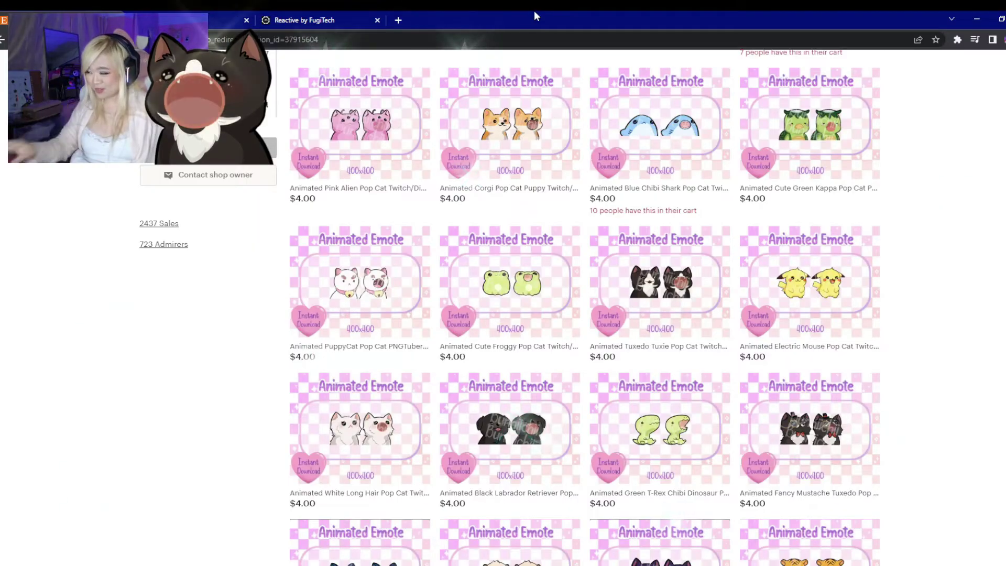
# Scroll through the Bunniichii shop's Pop Cat emote listings down to the pagination
pyautogui.scroll(14, 589, 255)
pyautogui.scroll(1, 591, 257)
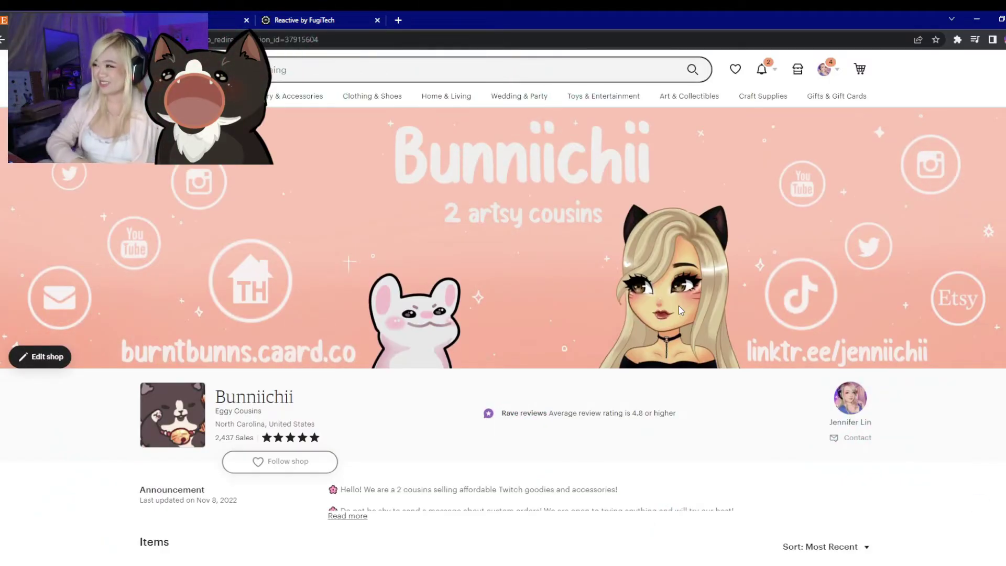
pyautogui.scroll(-7, 997, 457)
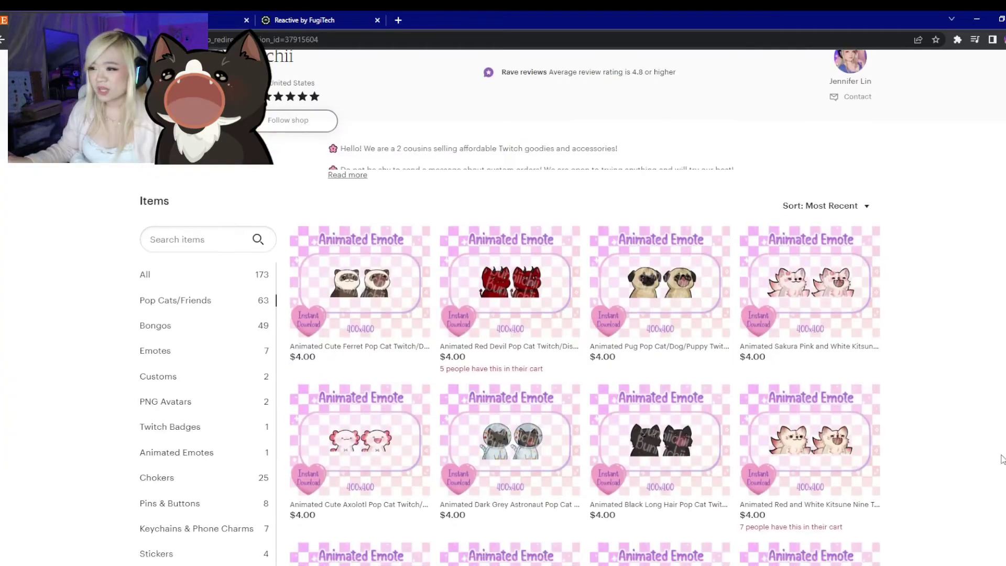
pyautogui.scroll(-1, 979, 430)
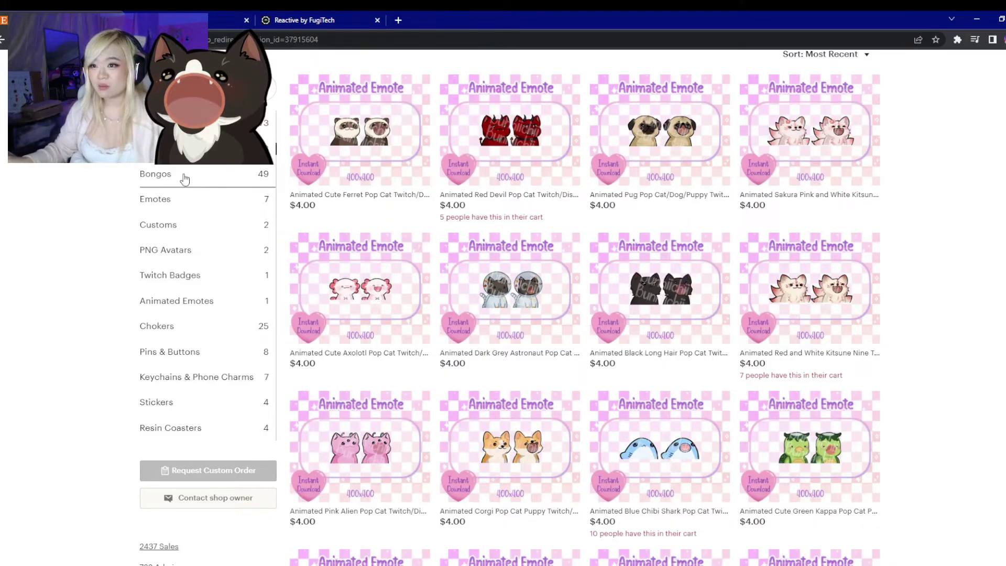
pyautogui.scroll(1, 265, 204)
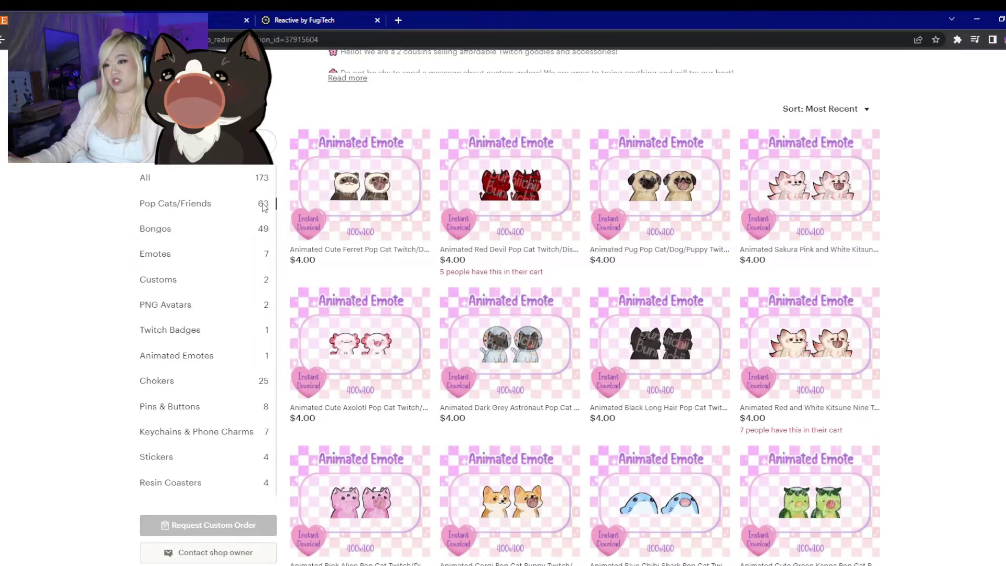
pyautogui.scroll(-3, 884, 352)
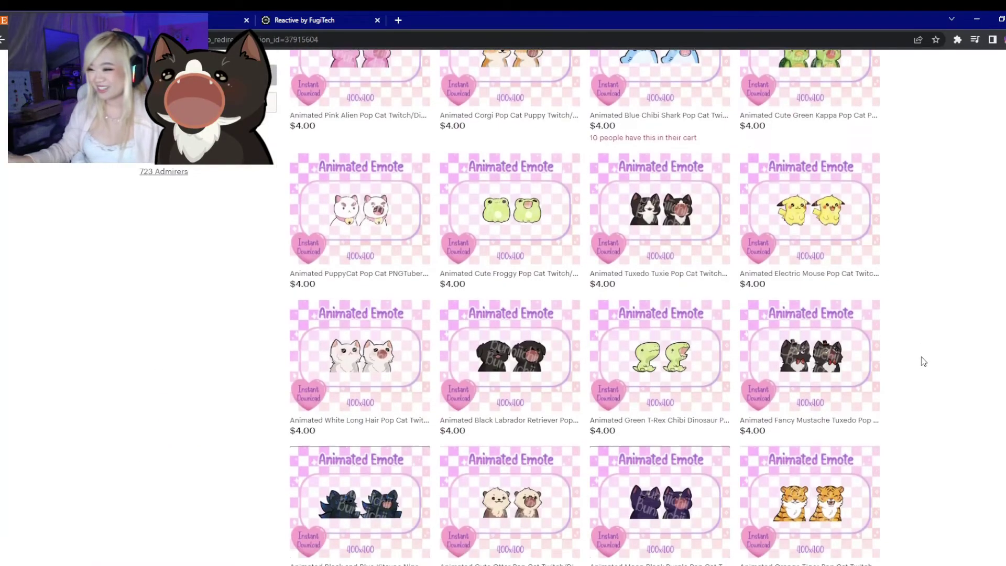
pyautogui.scroll(-1, 860, 340)
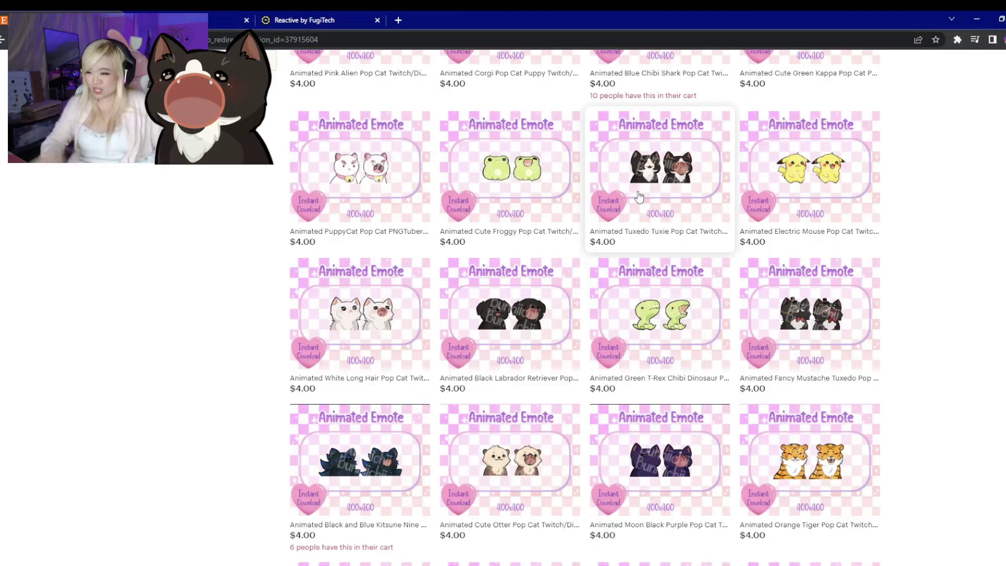
pyautogui.scroll(-12, 886, 205)
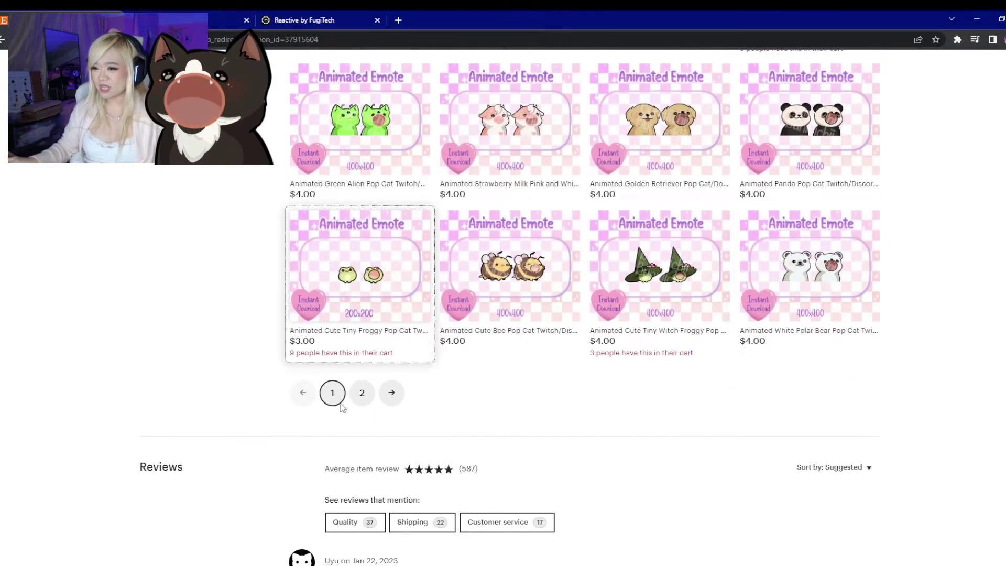
# Go to listings page 2 and browse emotes like Pink Piggy, Lemon and Red Fox
pyautogui.click(361, 394)
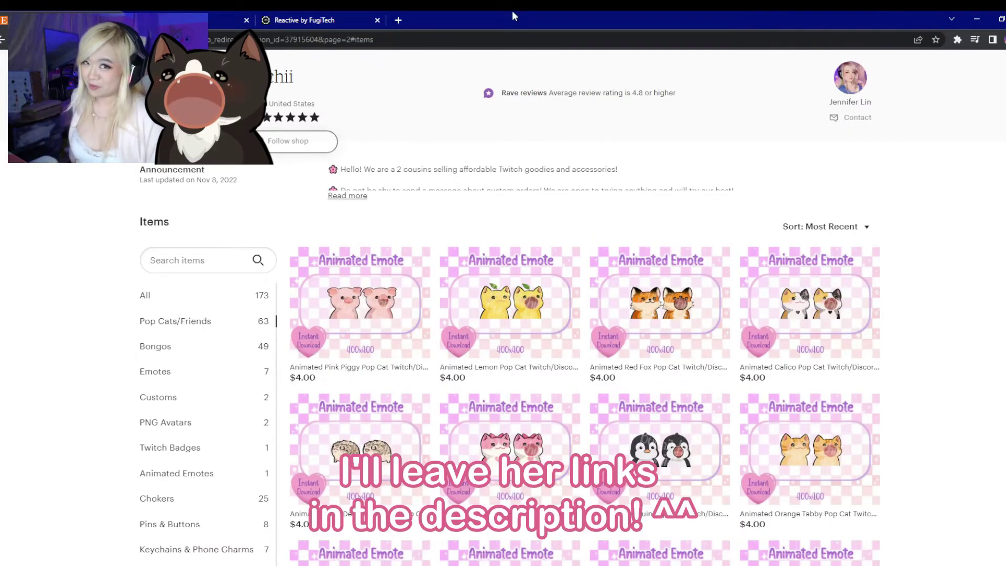
pyautogui.scroll(-8, 140, 396)
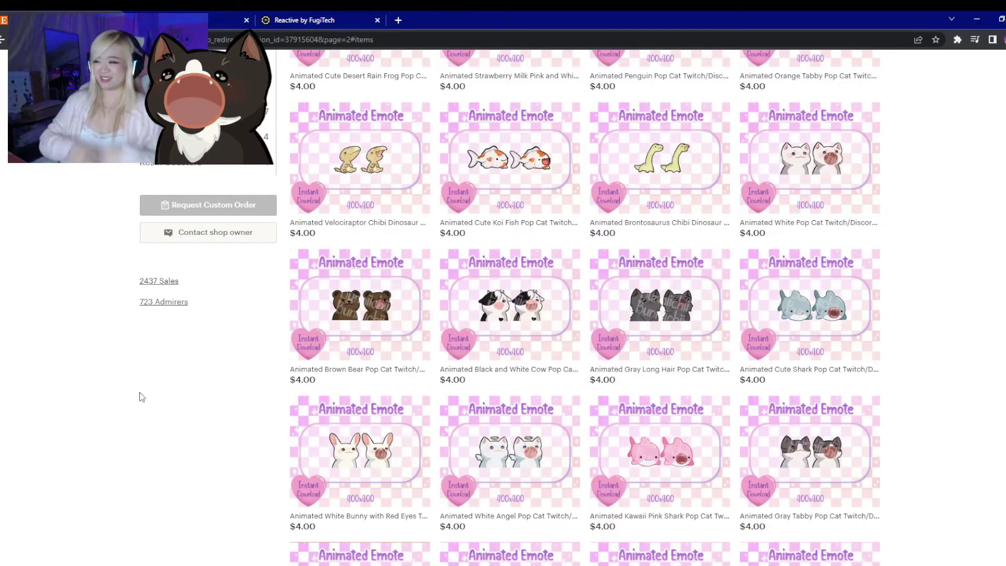
pyautogui.scroll(6, 91, 352)
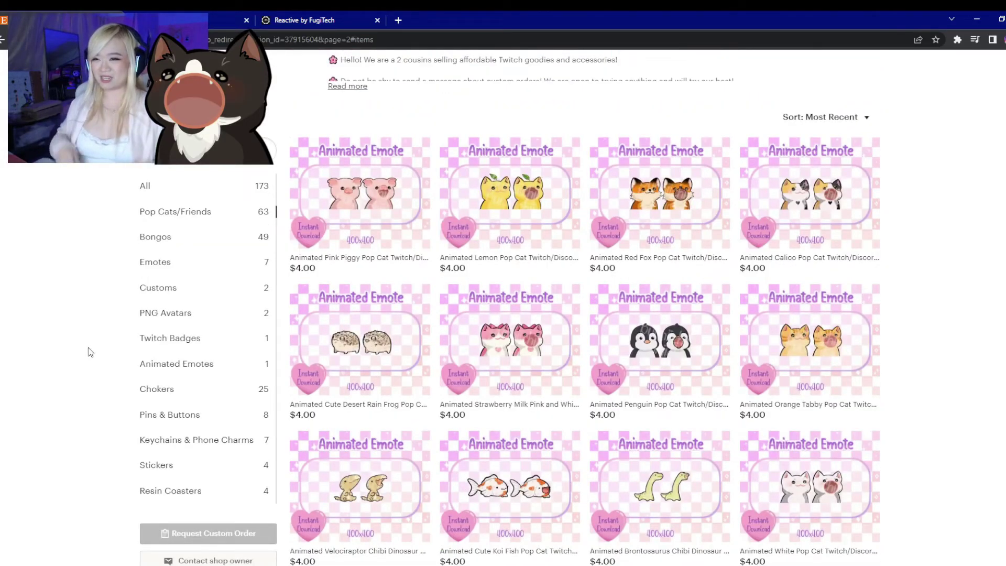